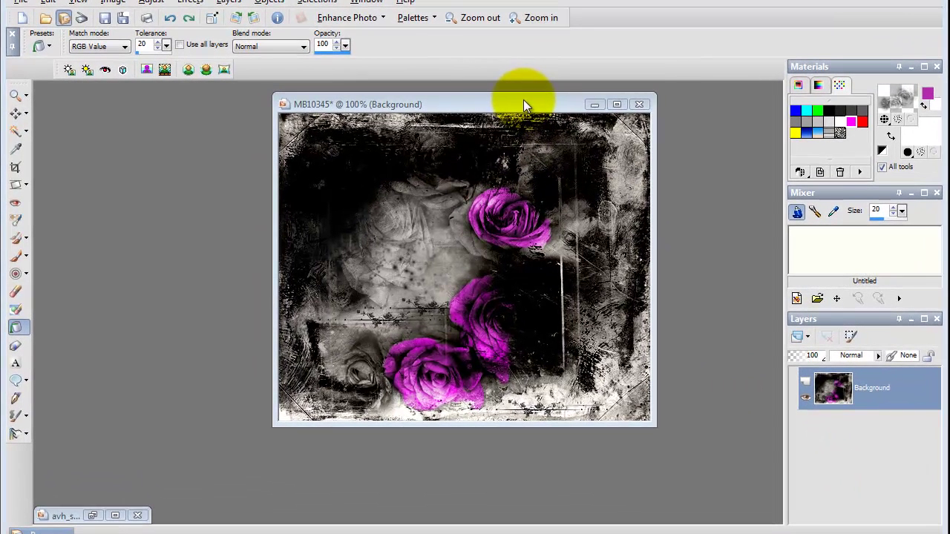
Step: Add a symmetric 3-pixel black border around the MB10345 image
left_click_drag(524, 104, 501, 105)
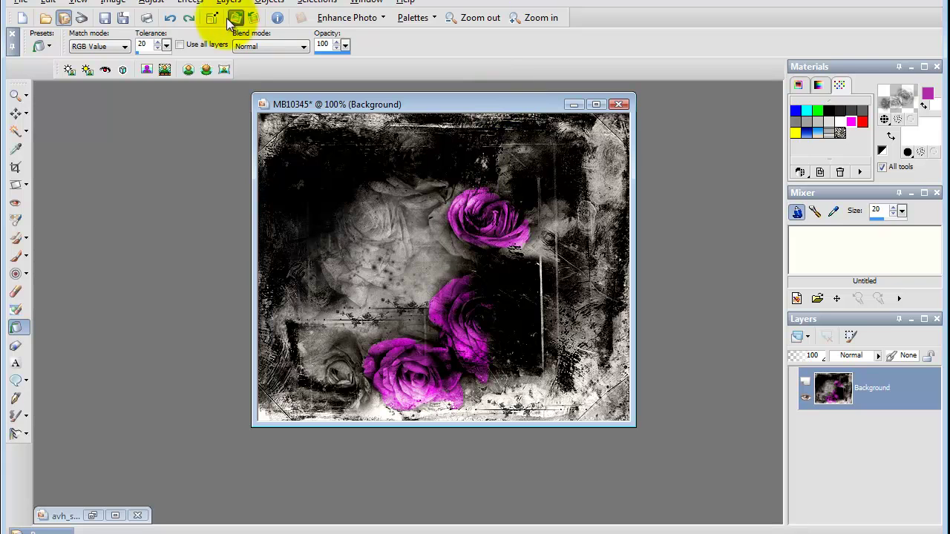
left_click(112, 2)
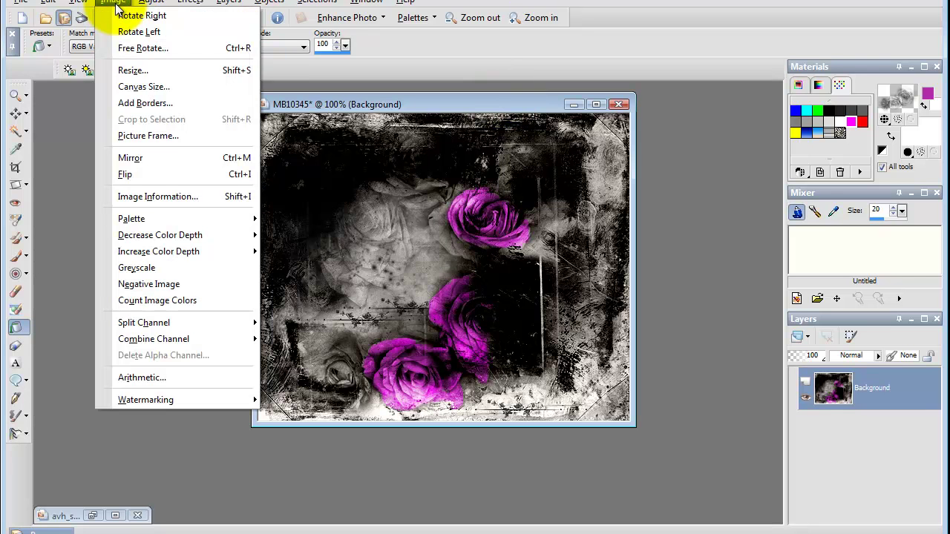
left_click(131, 103)
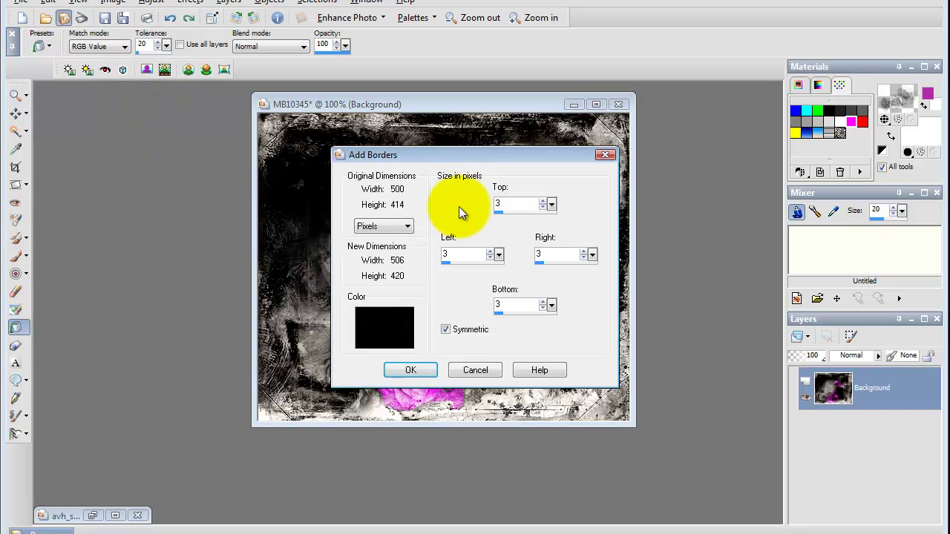
left_click(461, 255)
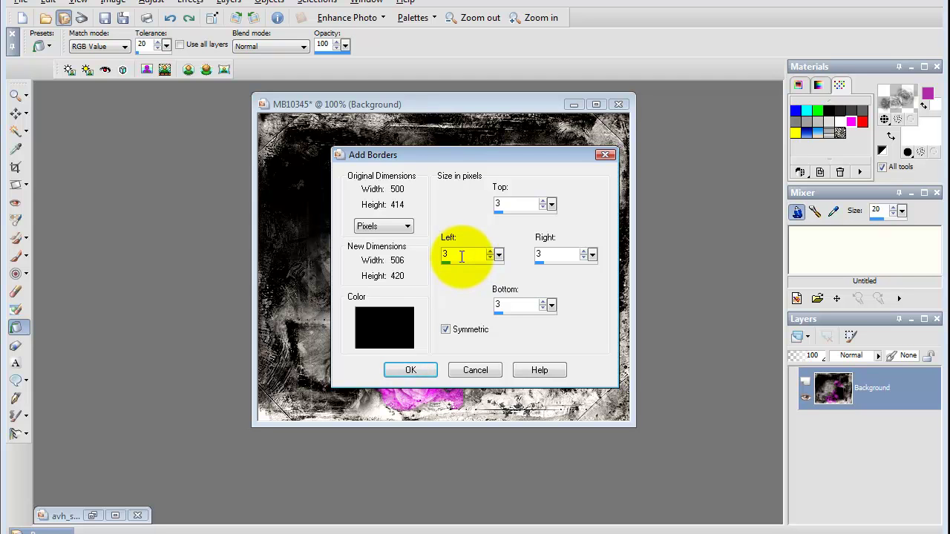
left_click_drag(462, 255, 427, 258)
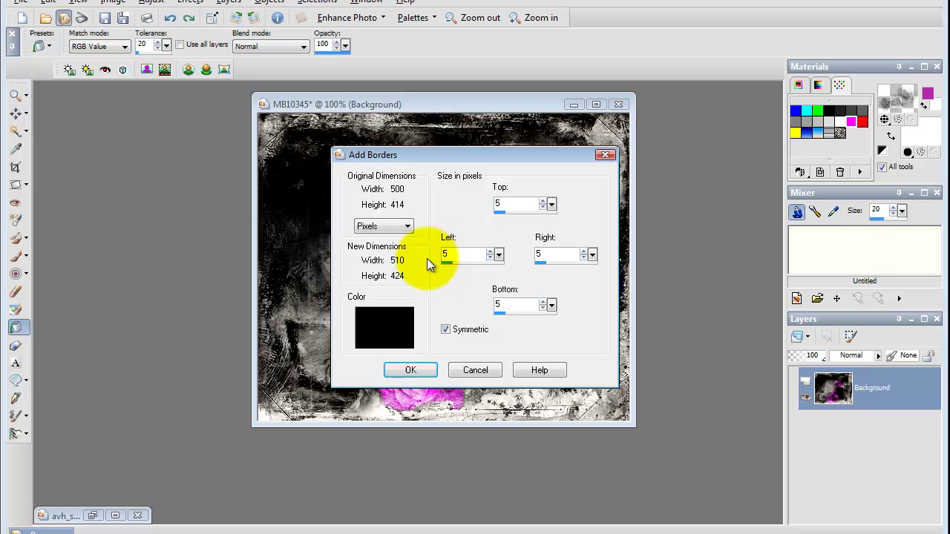
key("BackSpace")
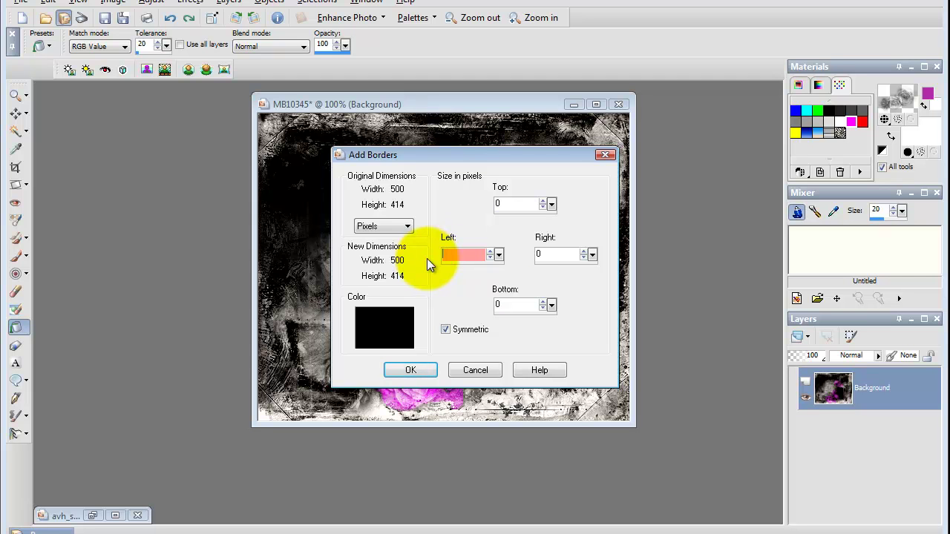
type("3")
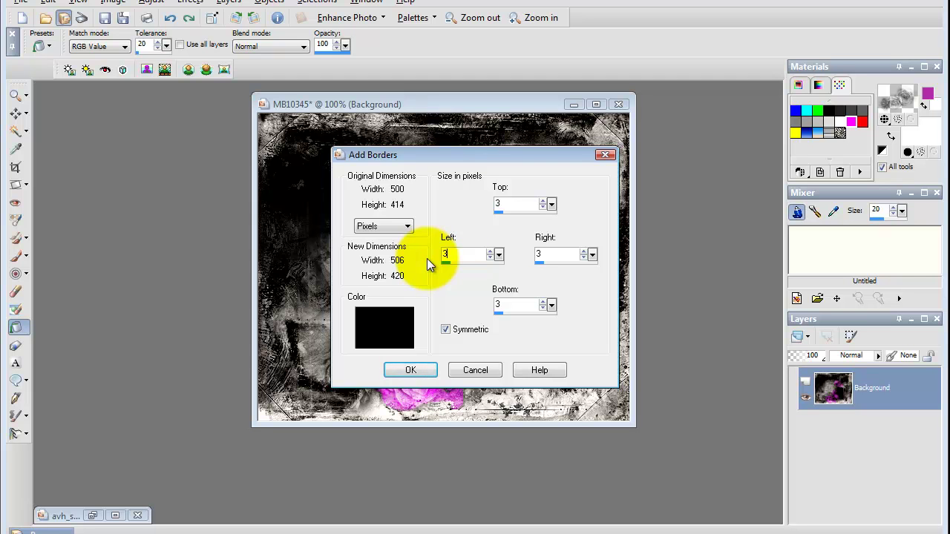
left_click(399, 368)
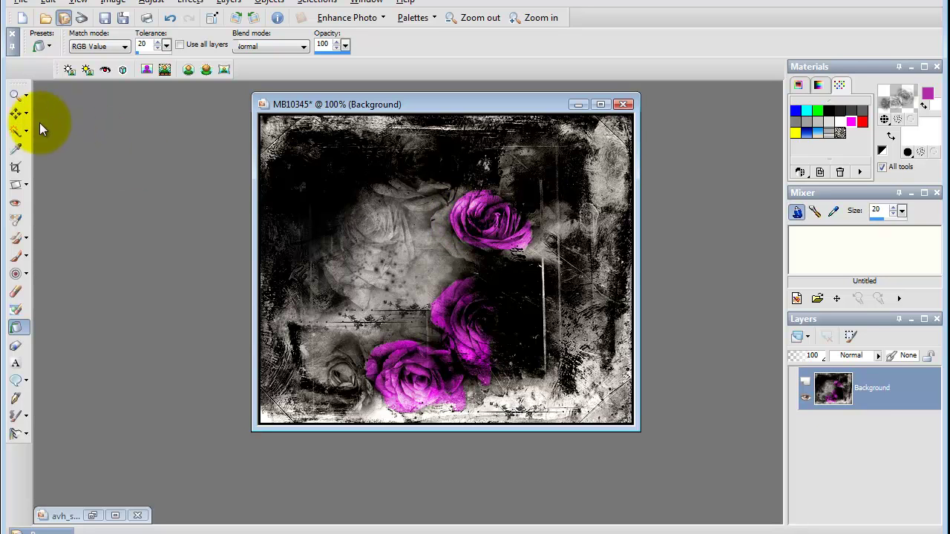
Step: Sample the purple of a rose as the foreground color, and add a symmetric 3-pixel border in magenta #c000c0 around the image
left_click(16, 150)
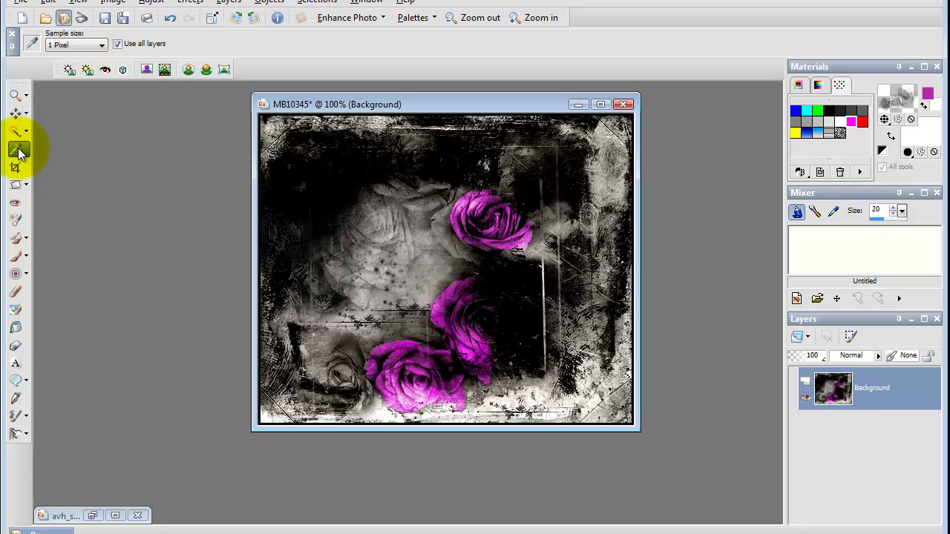
mouse_move(469, 195)
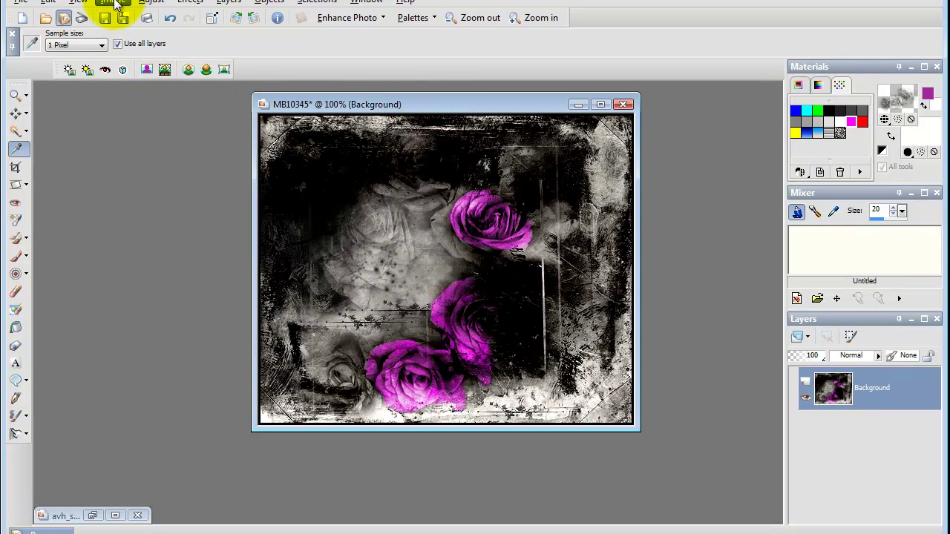
left_click(114, 3)
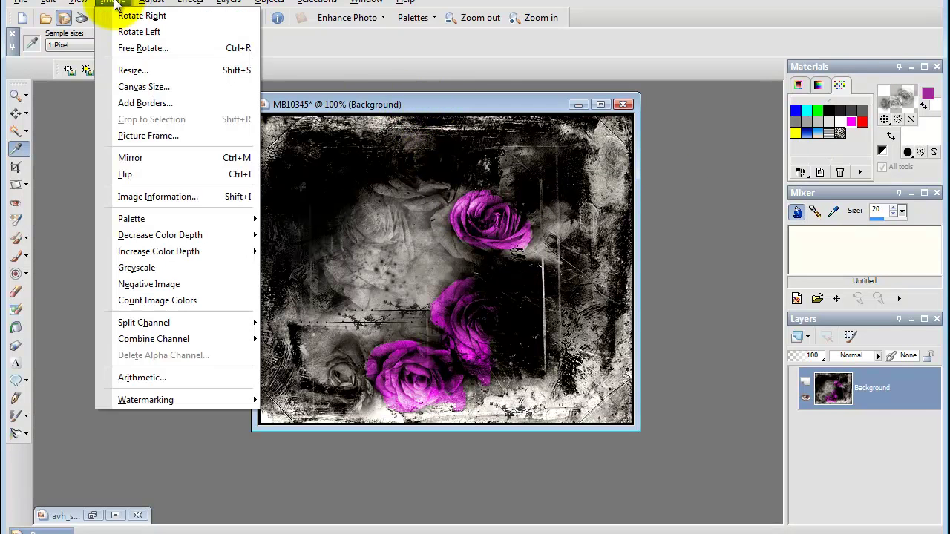
left_click(136, 101)
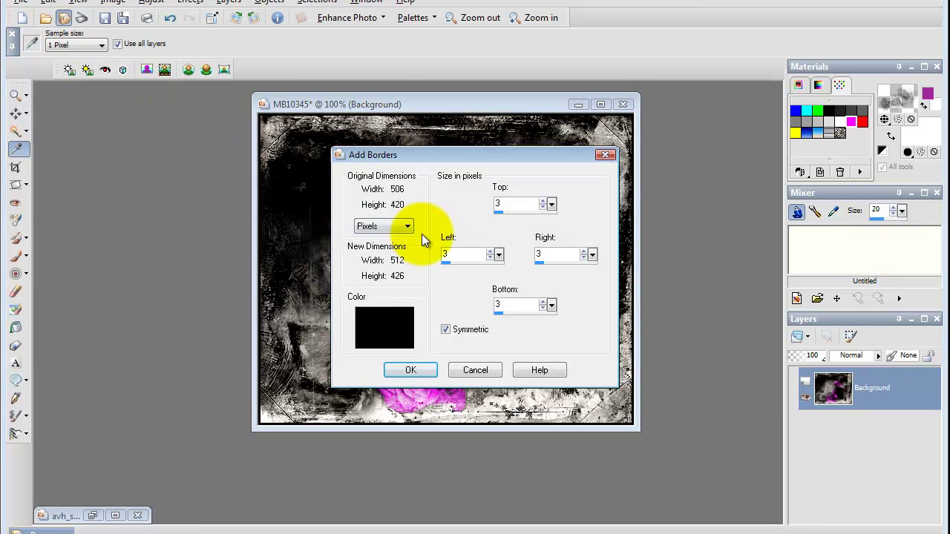
left_click(402, 321)
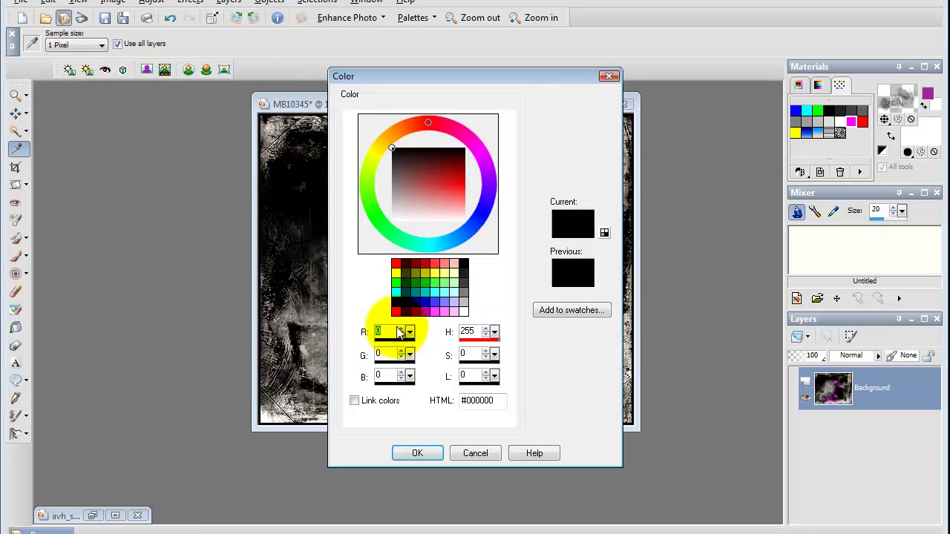
left_click(433, 306)
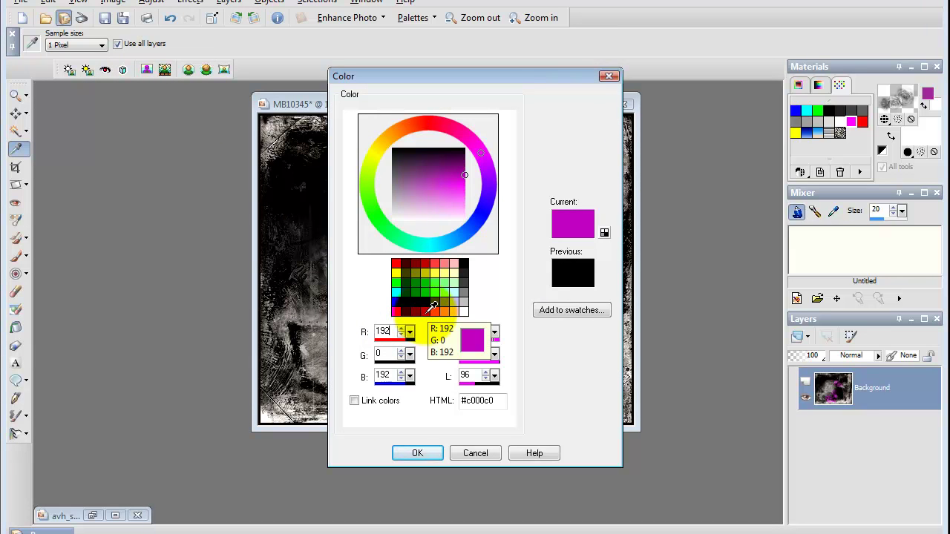
left_click(405, 453)
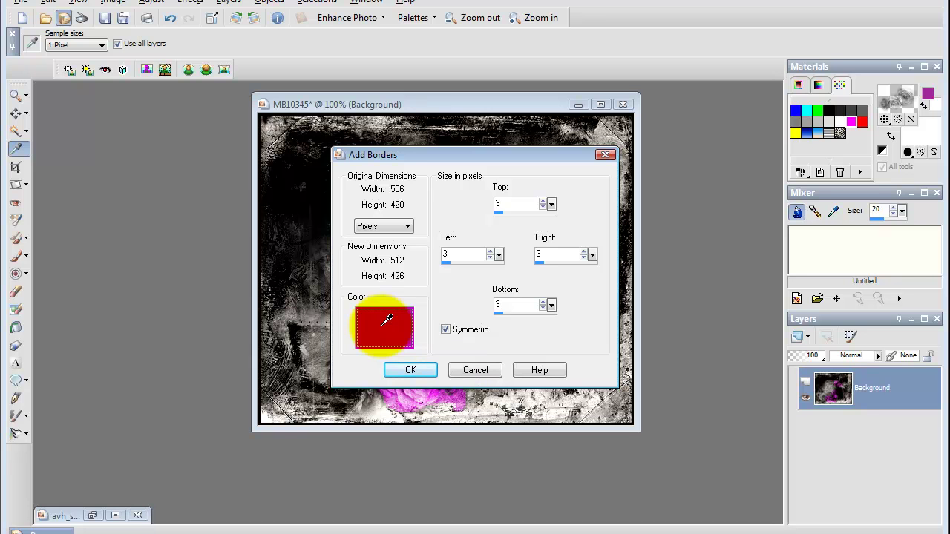
left_click(399, 368)
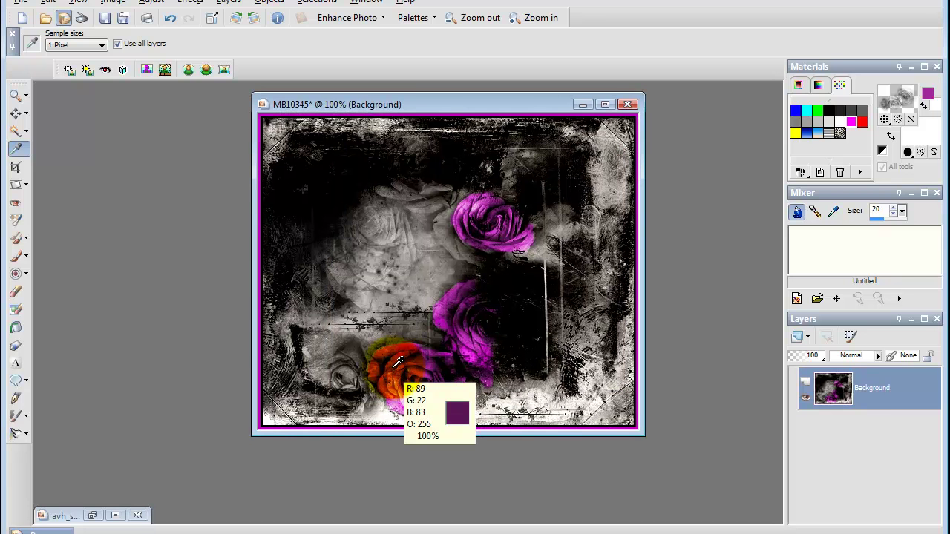
Step: Add another symmetric 3-pixel border in black outside the magenta one
left_click(115, 2)
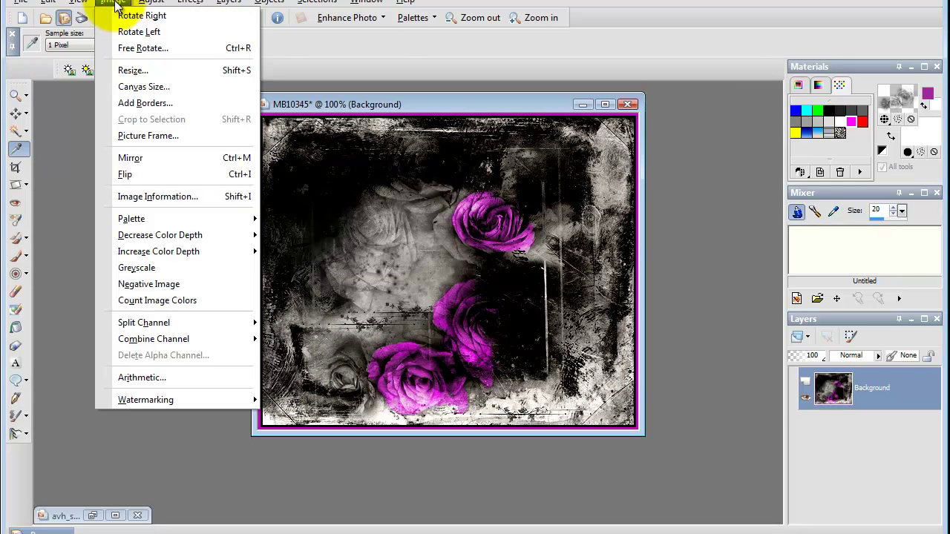
left_click(124, 103)
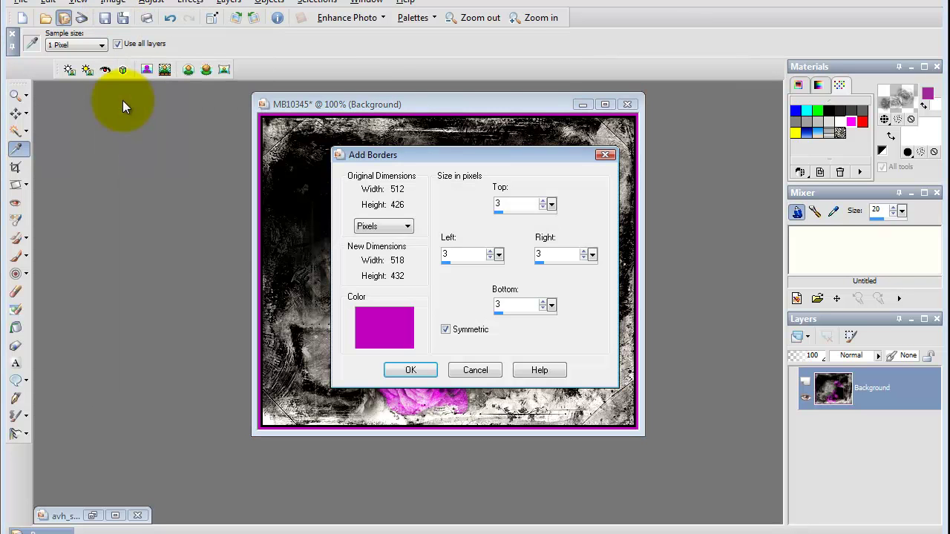
left_click(405, 318)
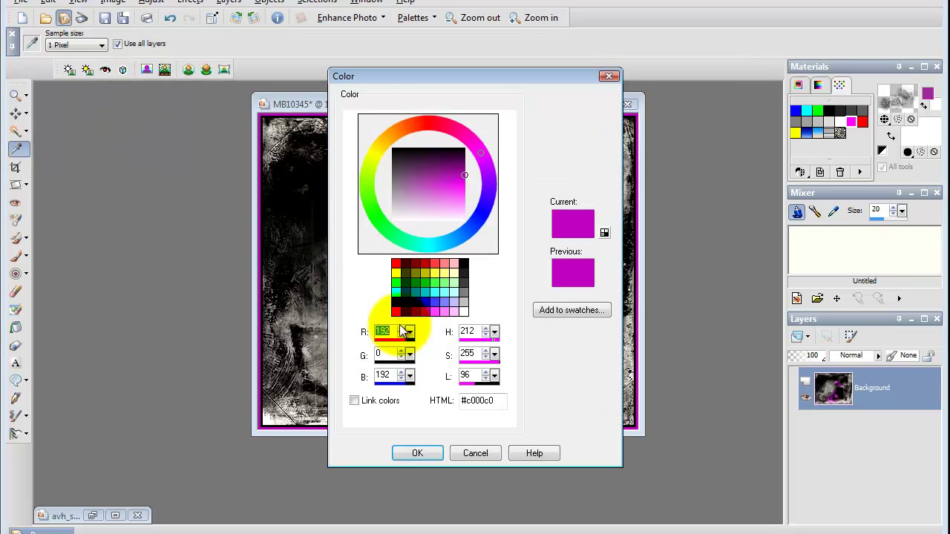
left_click(464, 265)
left_click(422, 452)
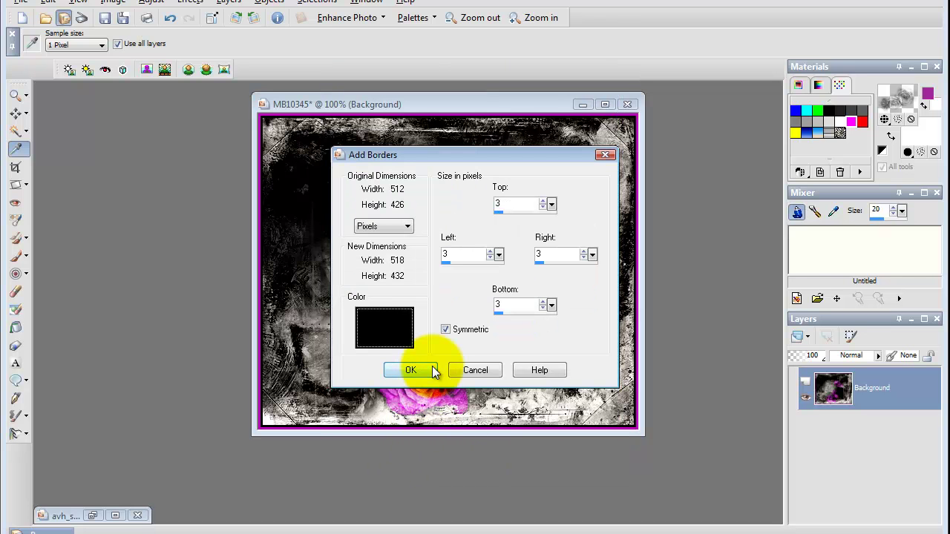
left_click(394, 370)
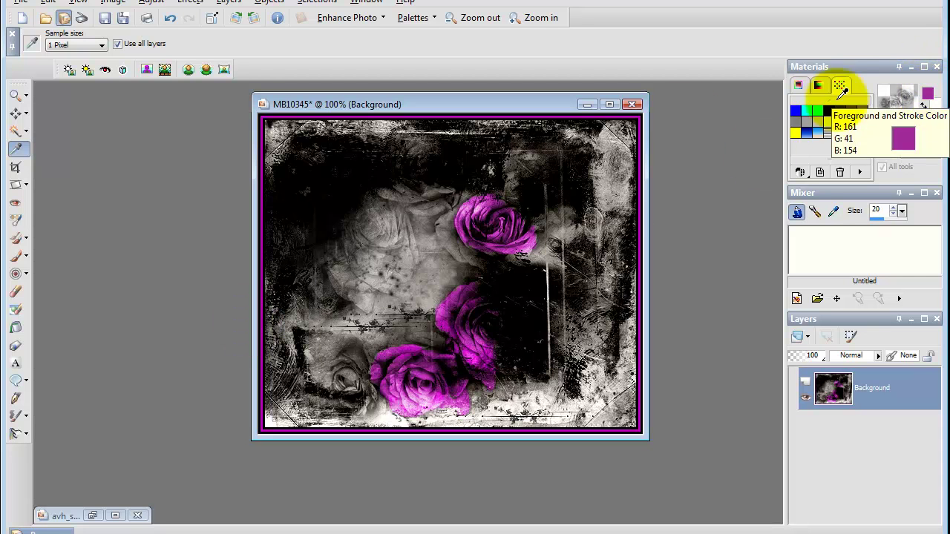
Step: Add a symmetric 15-pixel outer border in magenta #c000c0 around the image
left_click(117, 3)
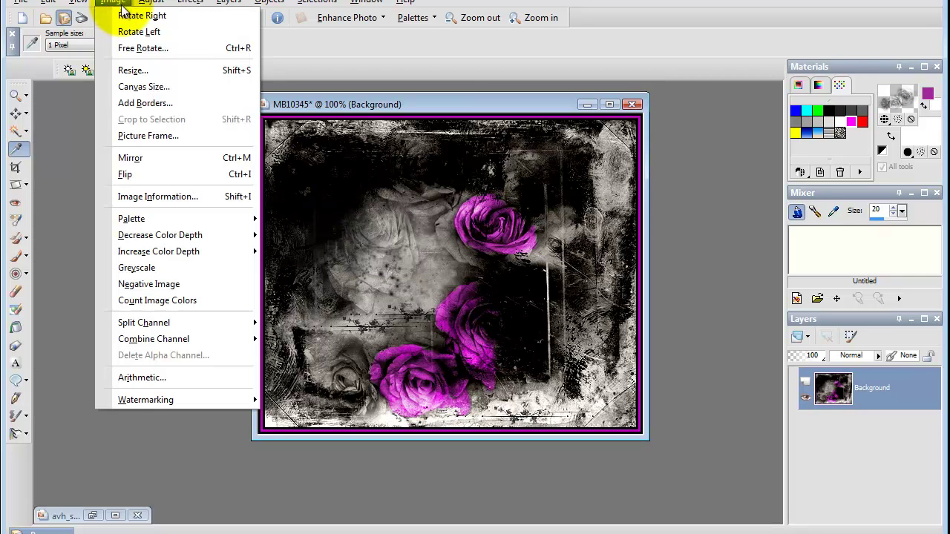
left_click(135, 103)
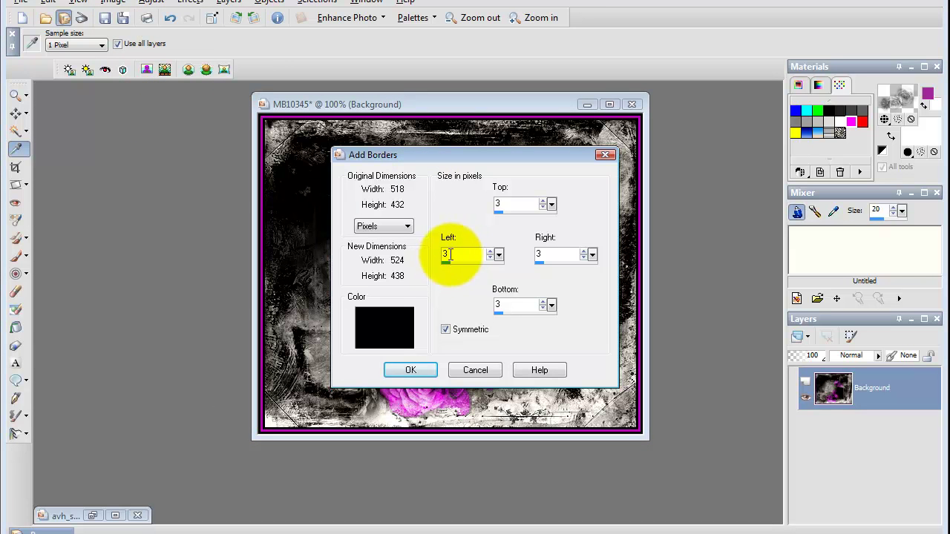
left_click_drag(453, 253, 435, 266)
type("15")
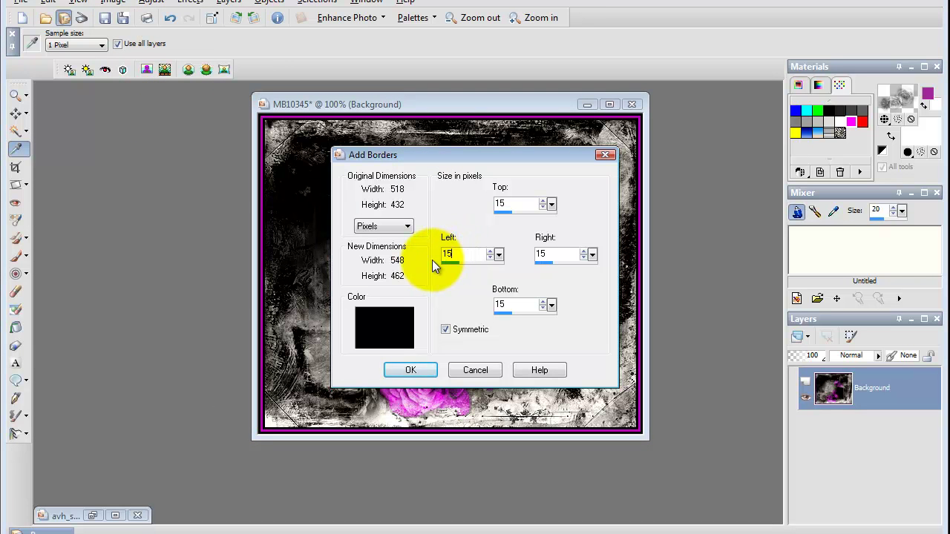
left_click(375, 326)
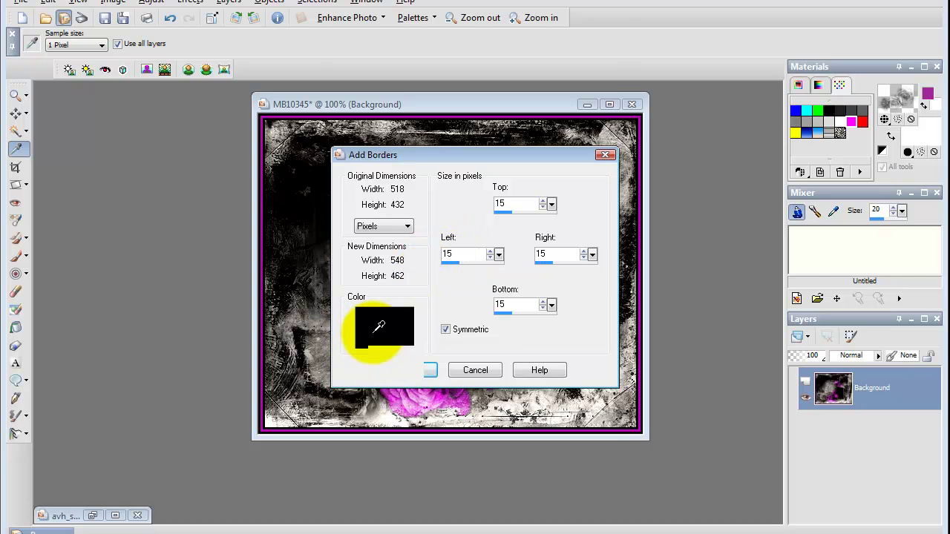
left_click(434, 311)
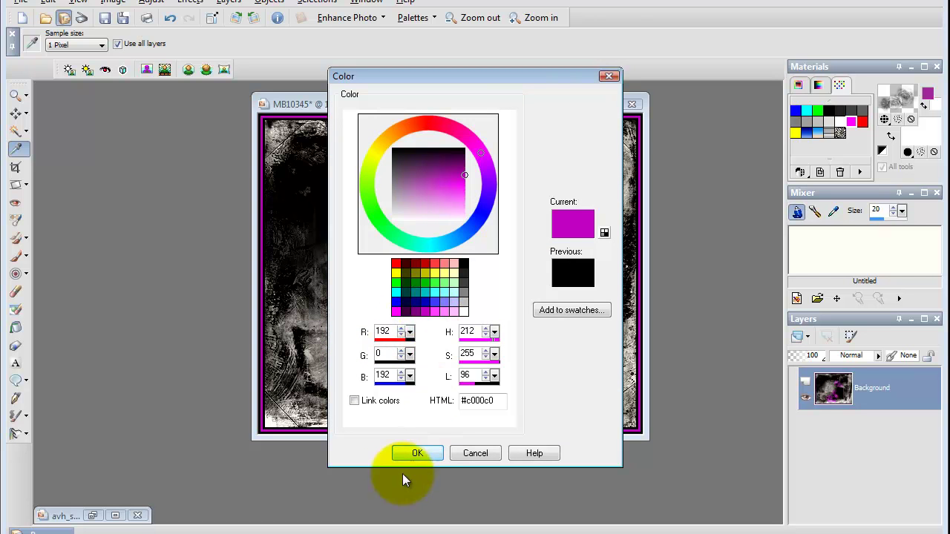
left_click(418, 453)
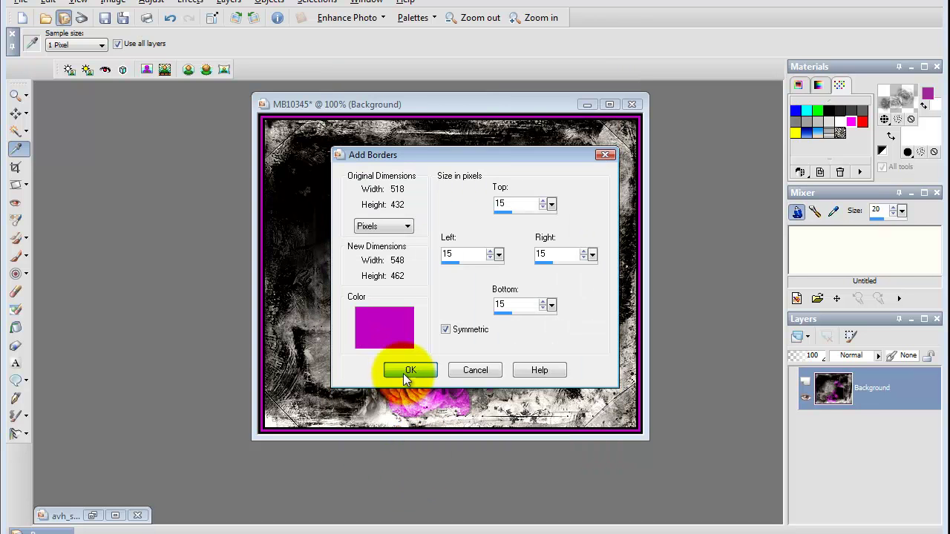
left_click(403, 371)
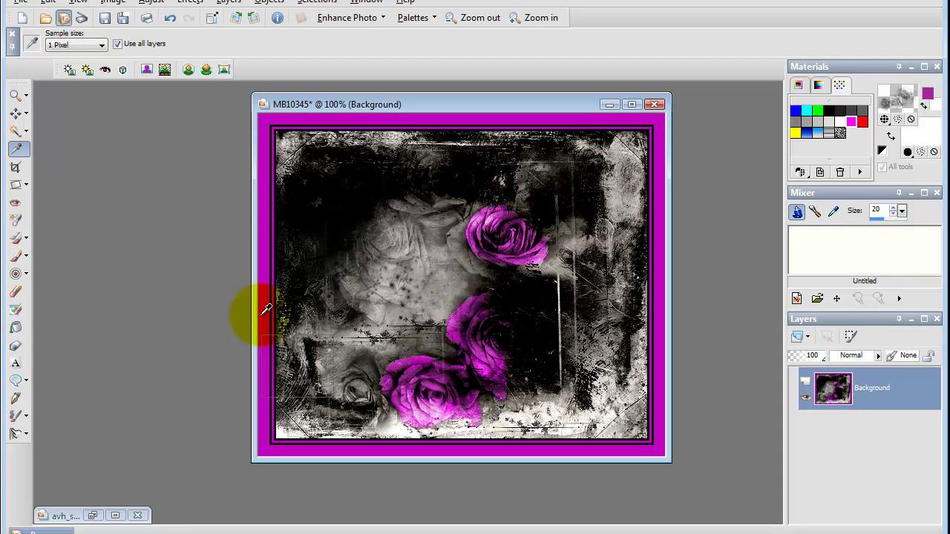
Step: Select the wide magenta outer border with the Magic Wand at tolerance 4
left_click(16, 135)
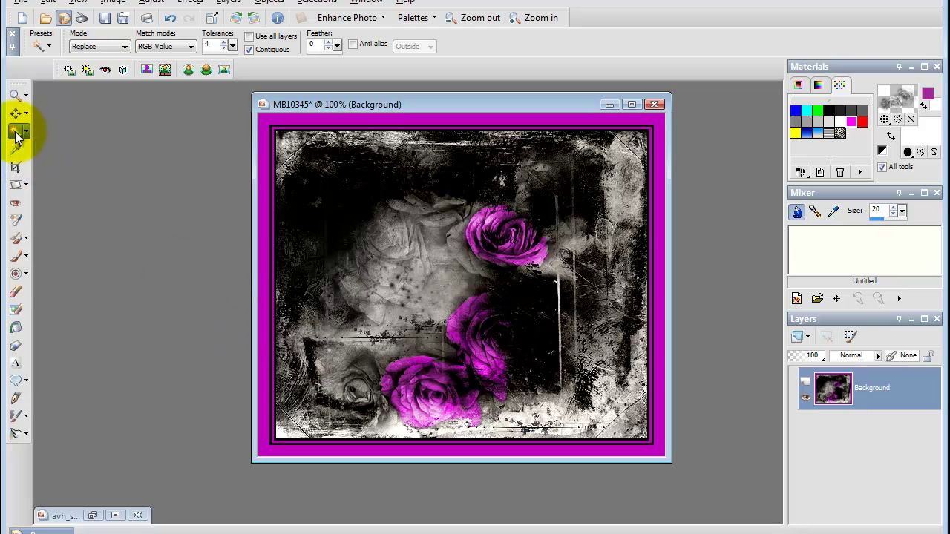
left_click(263, 213)
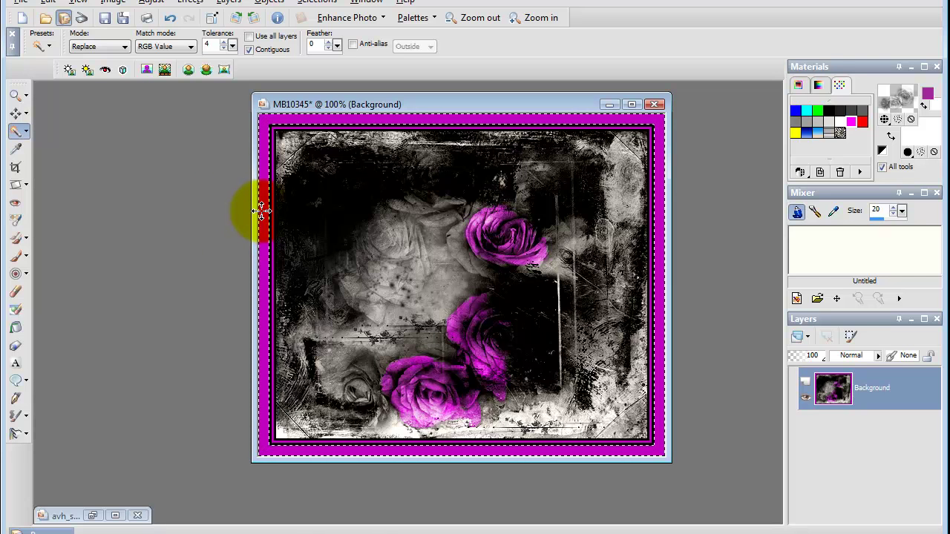
Step: Restore the avh_seperate_ways_10 rose image and turn off the Blue spruce texture in the foreground material
left_click(95, 516)
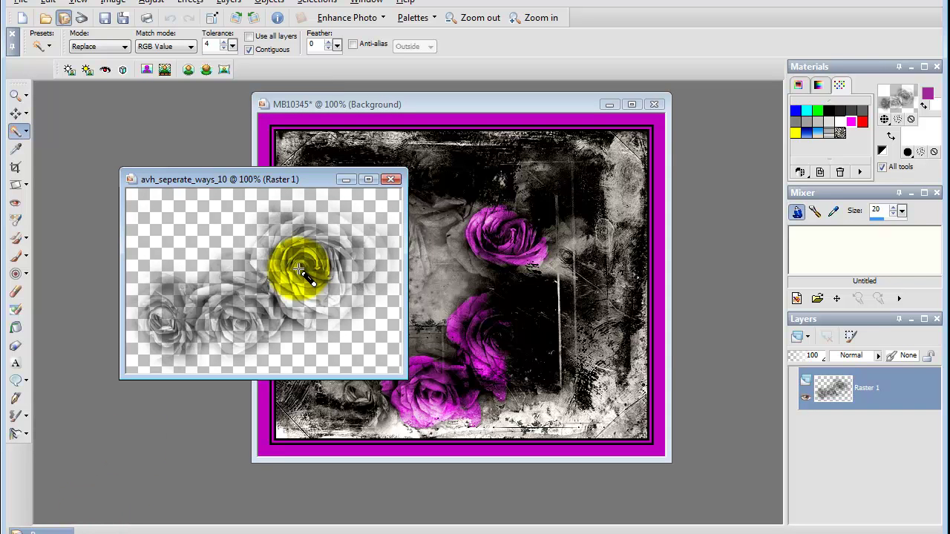
mouse_move(300, 270)
left_mouse_down()
mouse_move(511, 216)
mouse_move(836, 26)
mouse_move(890, 102)
mouse_move(907, 103)
mouse_move(900, 128)
left_mouse_up()
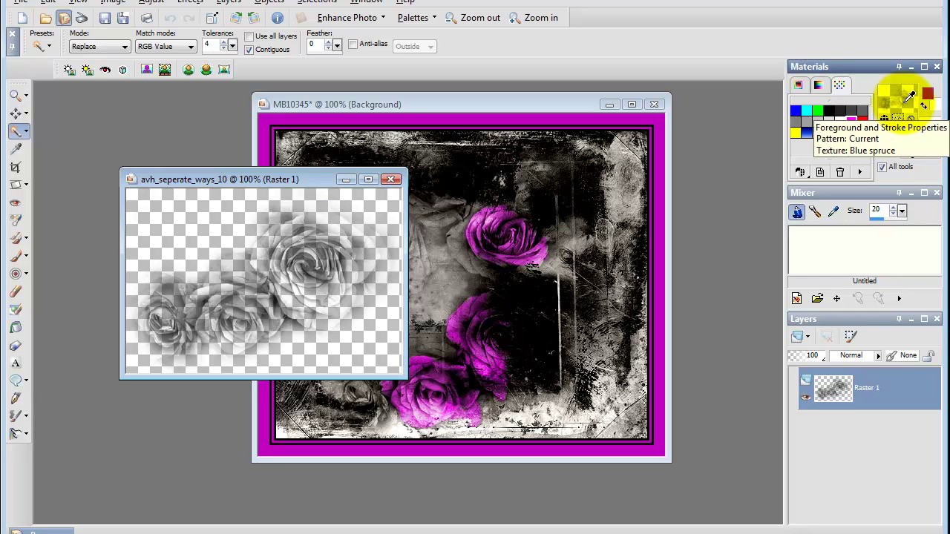
left_click(905, 104)
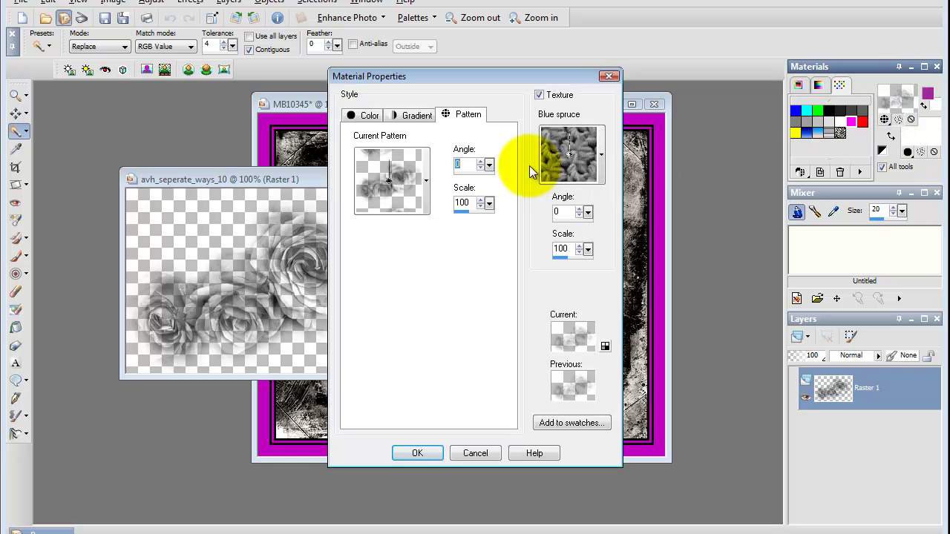
left_click(538, 95)
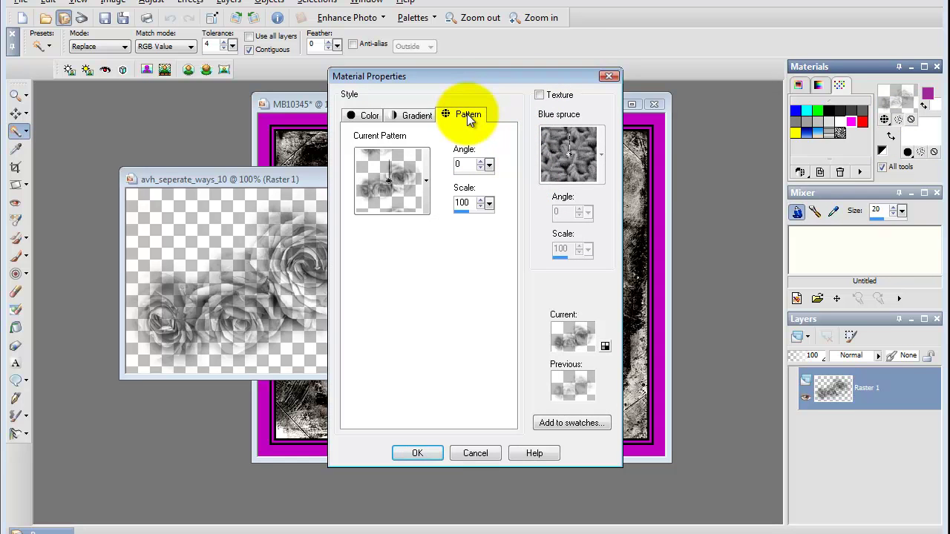
Step: Use the current rose pattern as the foreground material with its angle set to 45, and minimize the rose image
left_click(427, 169)
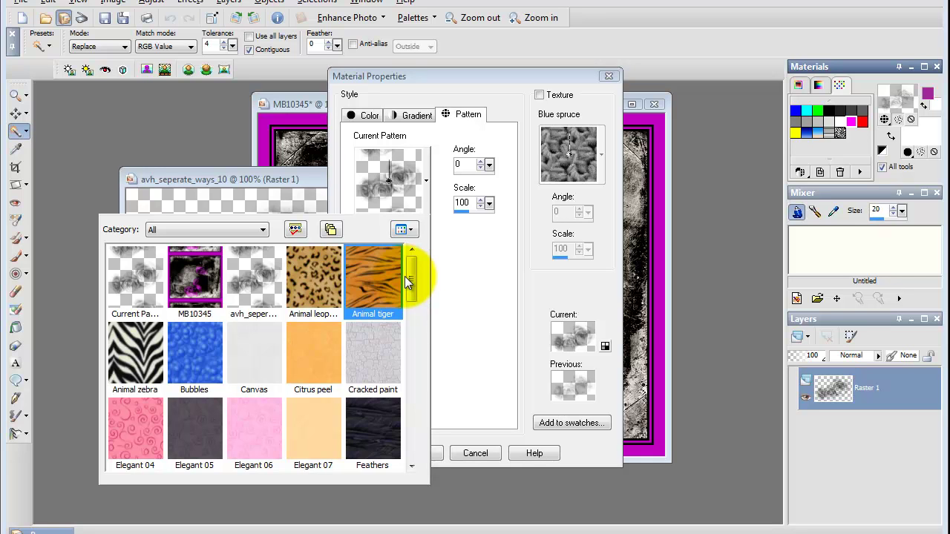
left_click(135, 279)
left_click(472, 164)
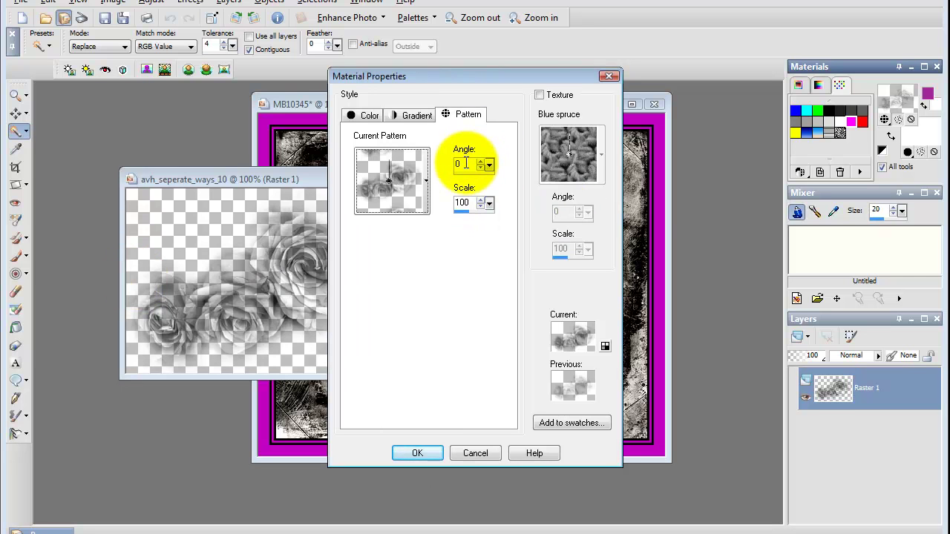
type("45")
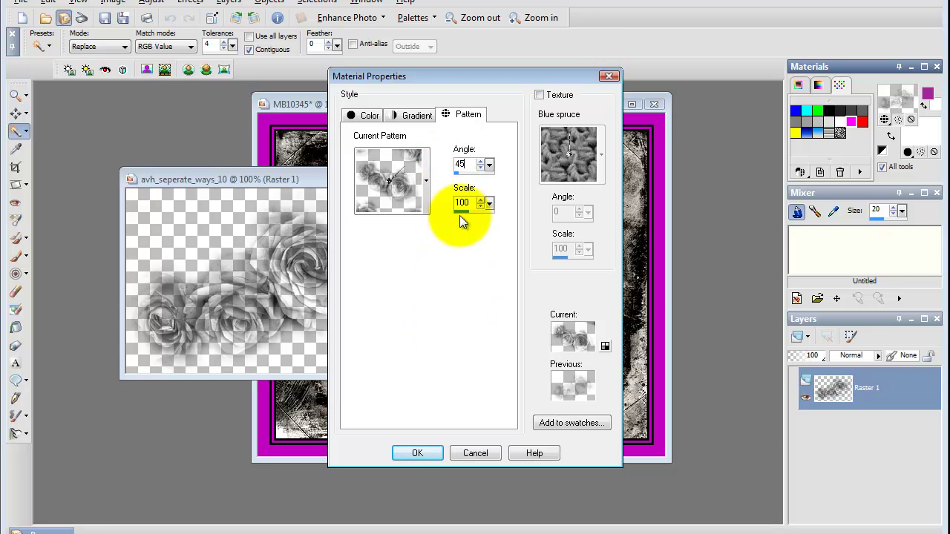
left_click(416, 455)
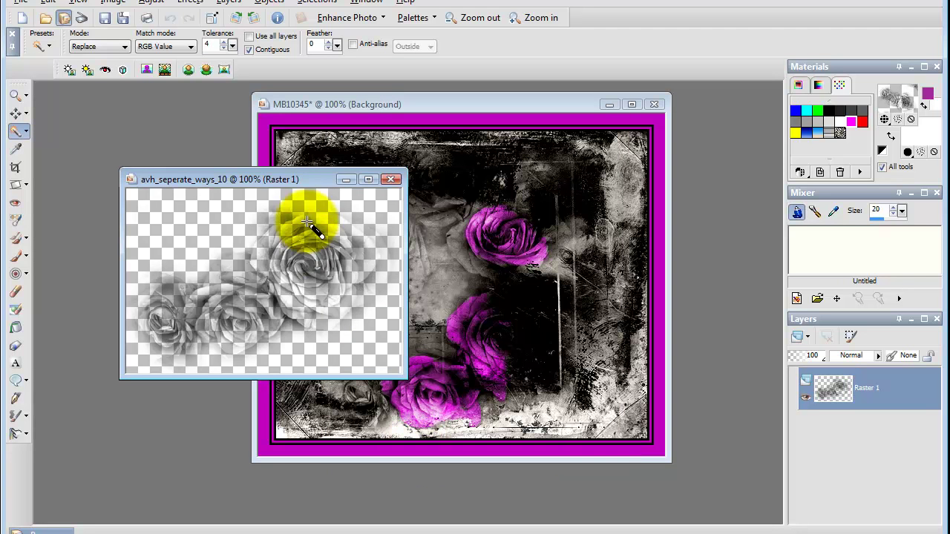
left_click(347, 180)
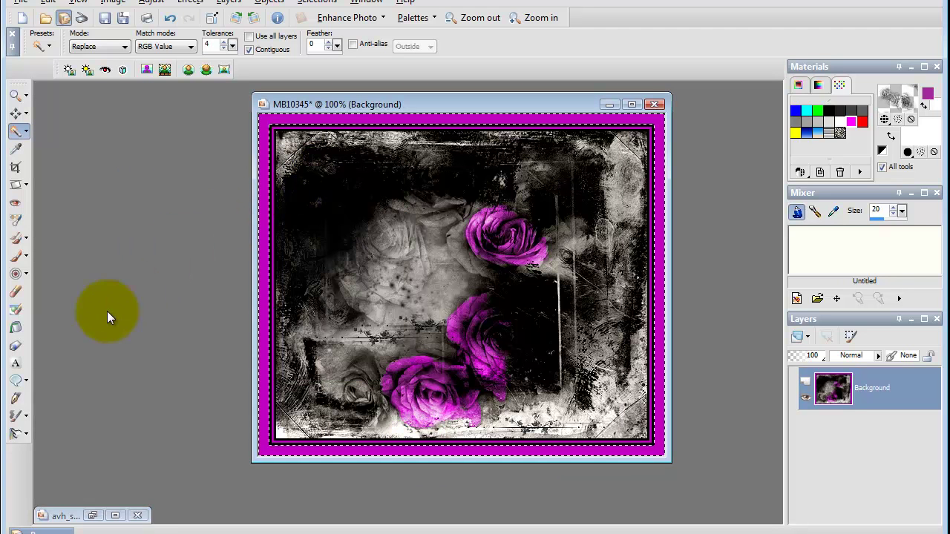
Step: Flood-fill the selected wide magenta outer border with the foreground rose pattern at 100 opacity
left_click(23, 329)
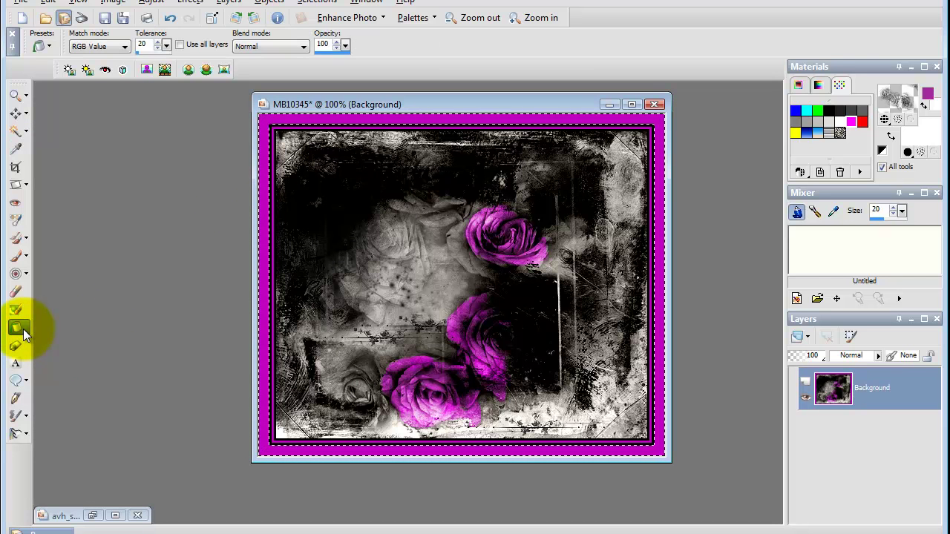
left_click(264, 316)
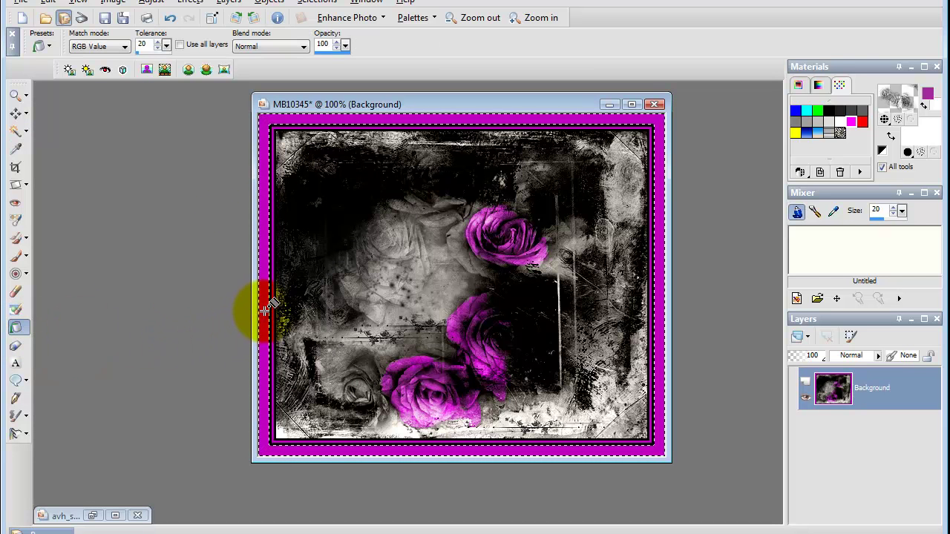
left_click(264, 311)
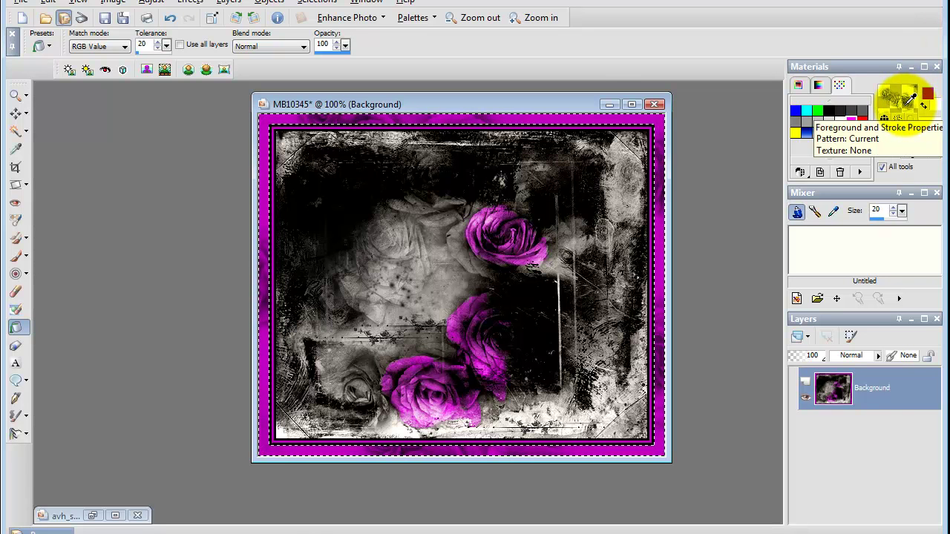
Step: Set the rose pattern's angle to 0, flood-fill the selected outer border with it again, and deselect everything
left_click(909, 101)
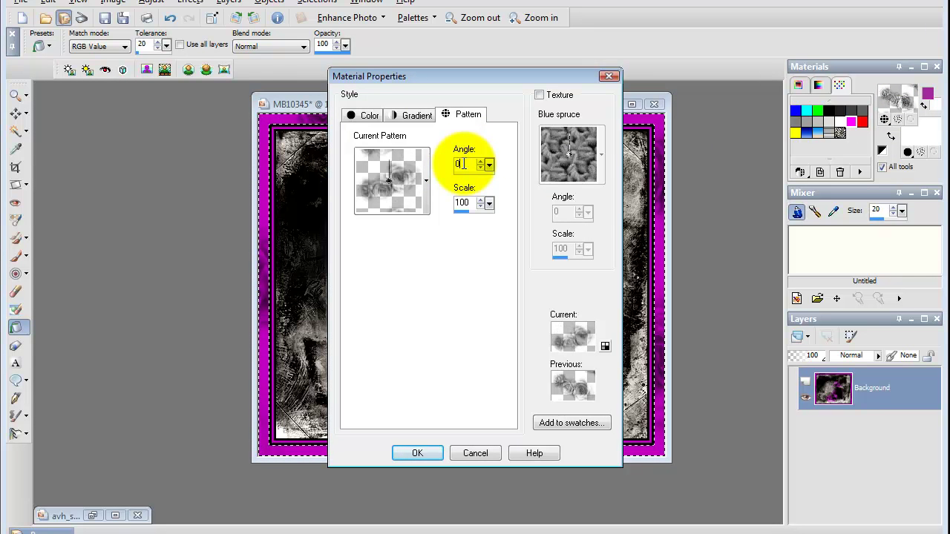
left_click(418, 453)
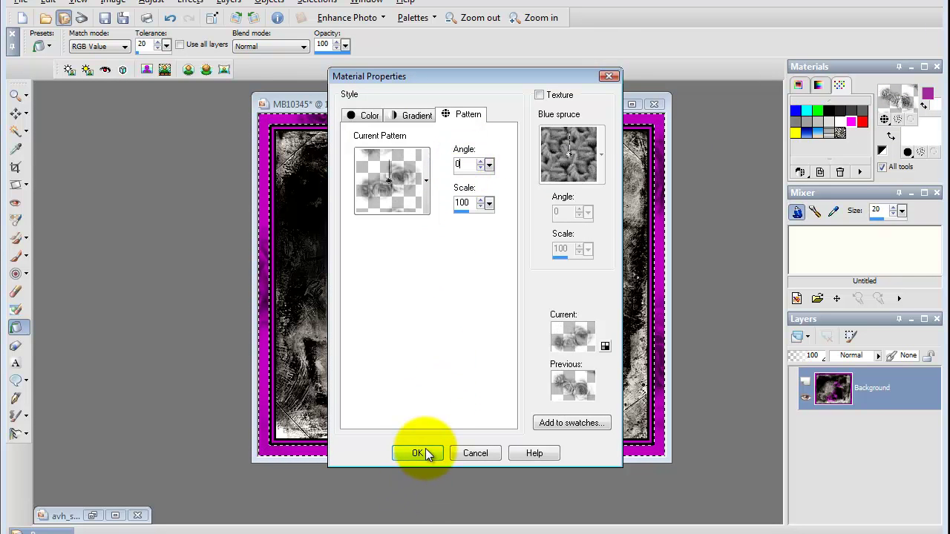
left_click(320, 449)
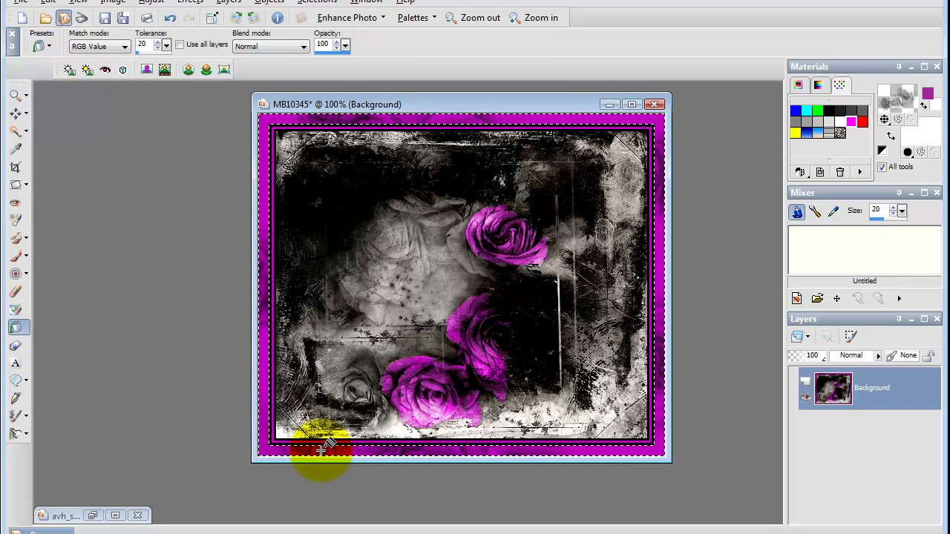
left_click(318, 2)
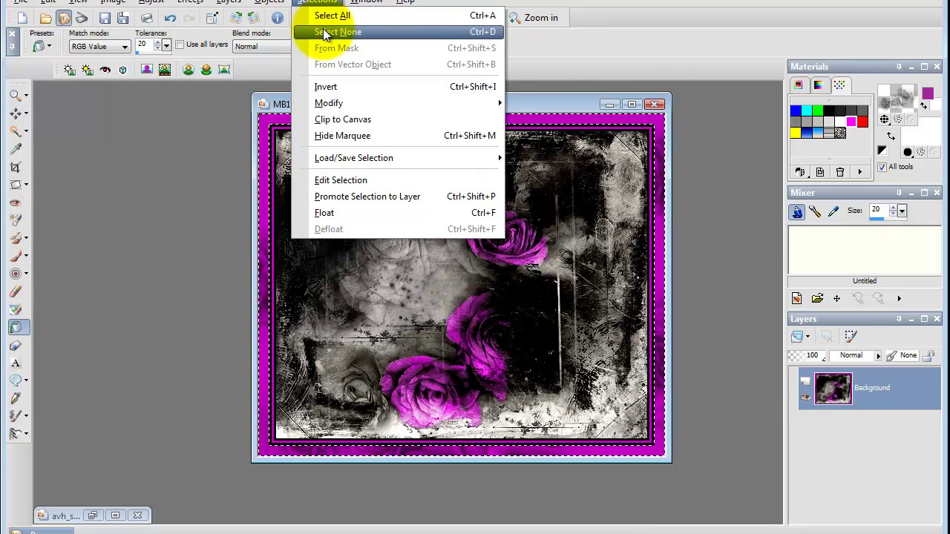
left_click(324, 31)
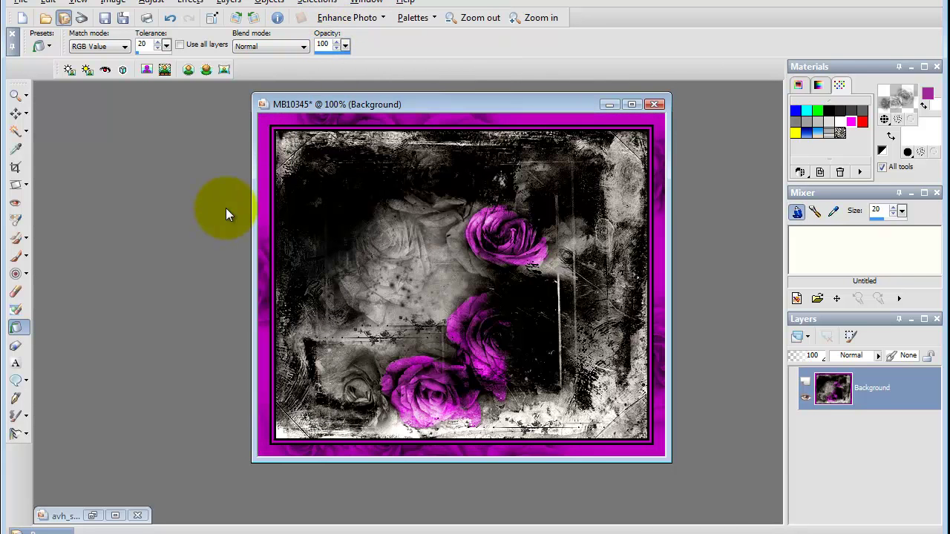